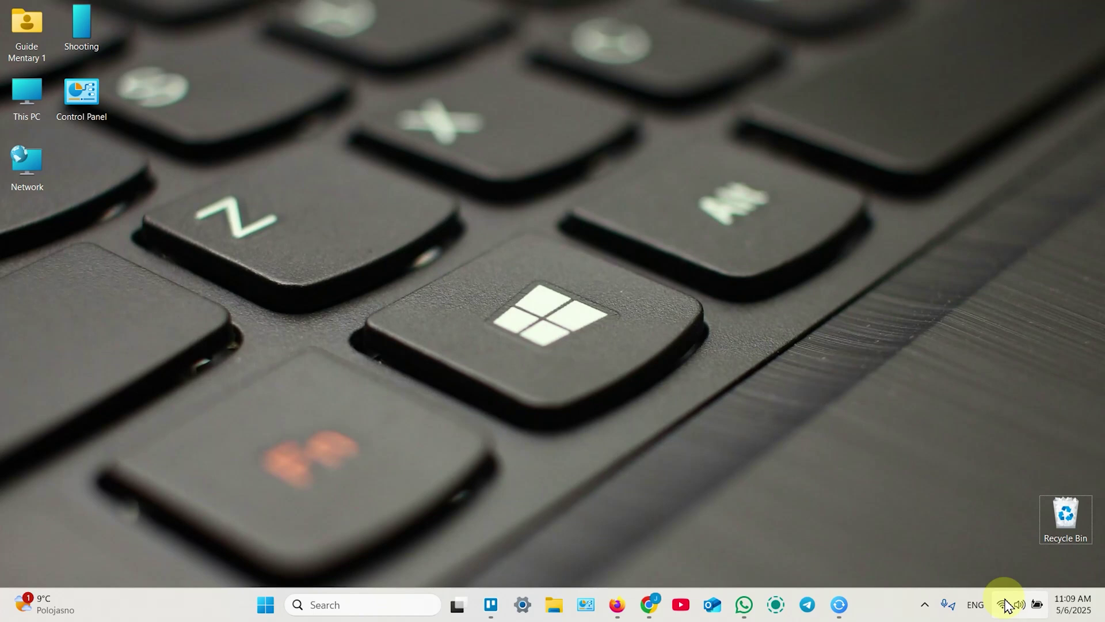
# Connect the laptop to the open ASUS_7A Wi-Fi network from the taskbar network flyout.
pyautogui.click(1002, 606)
pyautogui.click(915, 335)
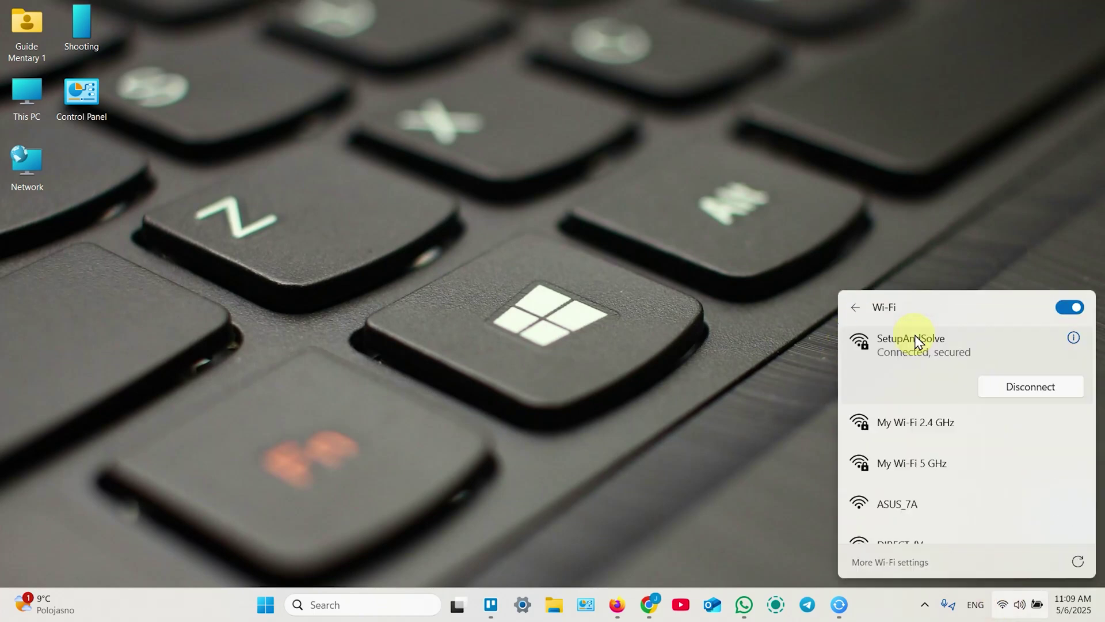
pyautogui.click(892, 505)
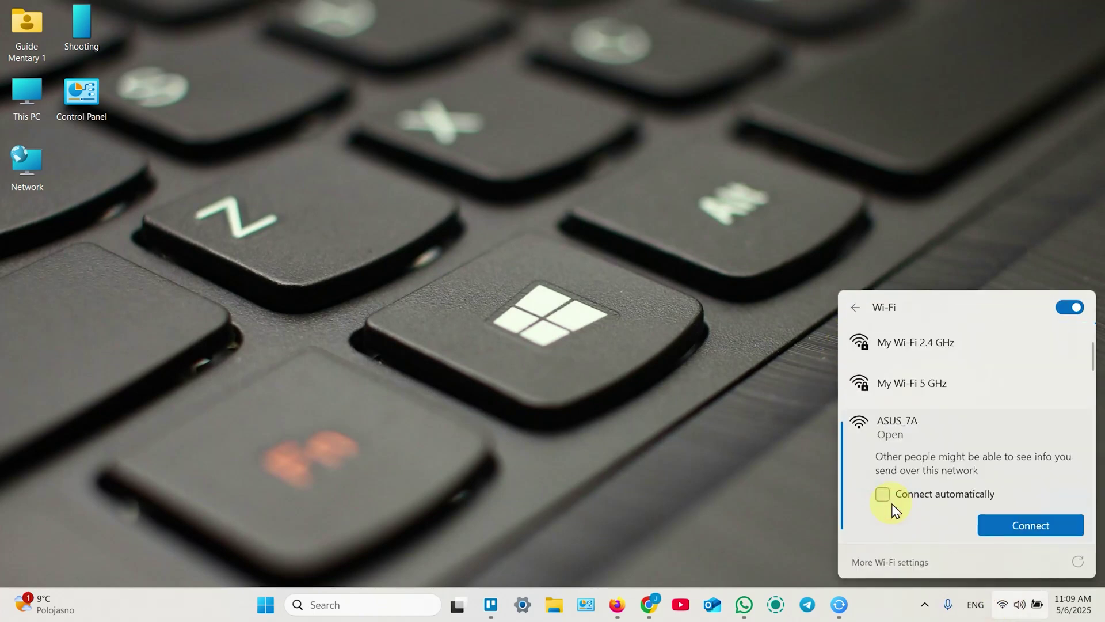
pyautogui.click(1013, 525)
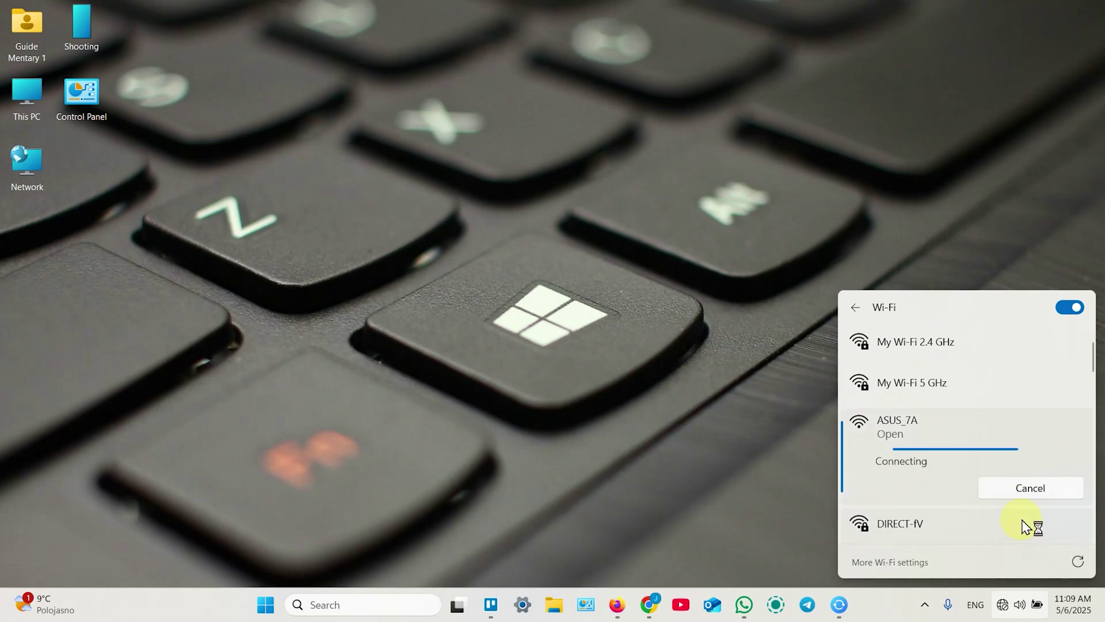
# Launch Firefox and enter the router address 192.168.50 in the address bar.
pyautogui.click(616, 460)
pyautogui.click(617, 604)
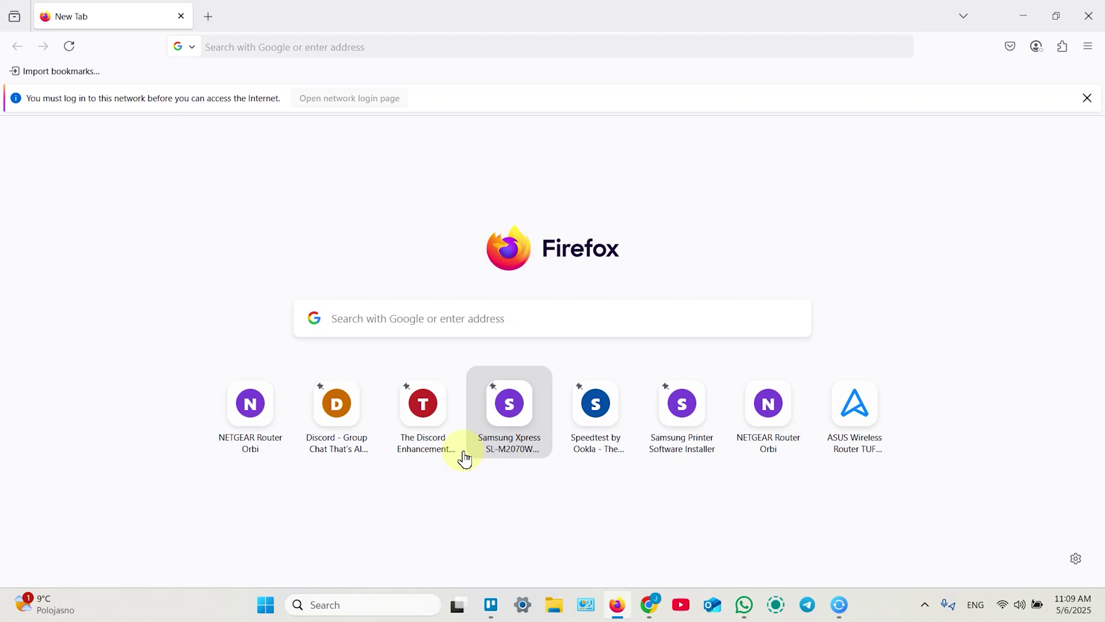
pyautogui.click(247, 47)
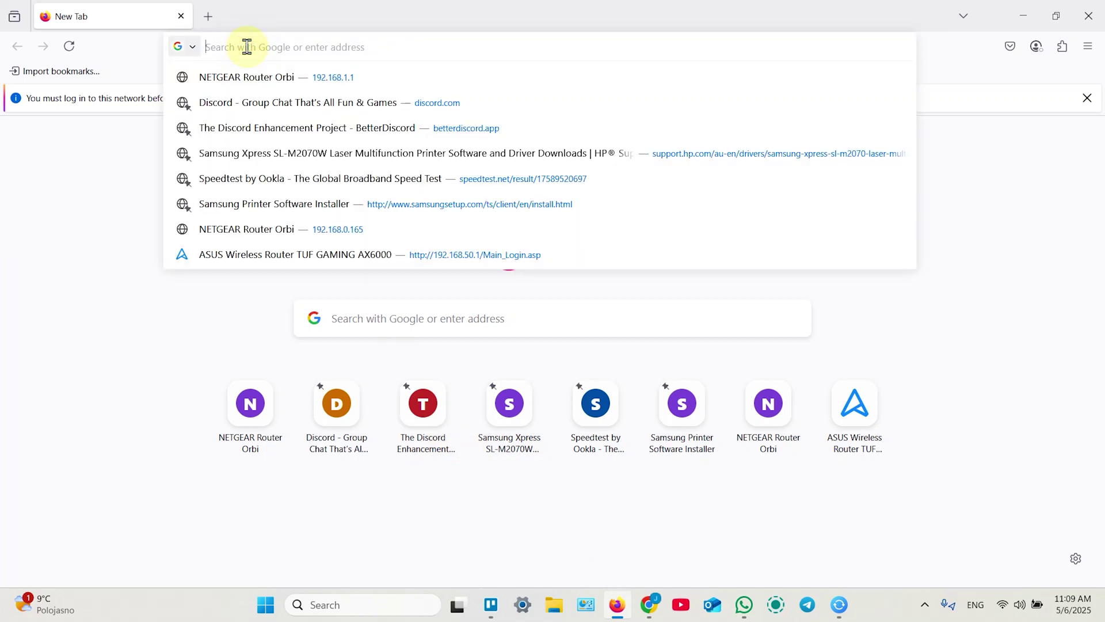
pyautogui.write('192')
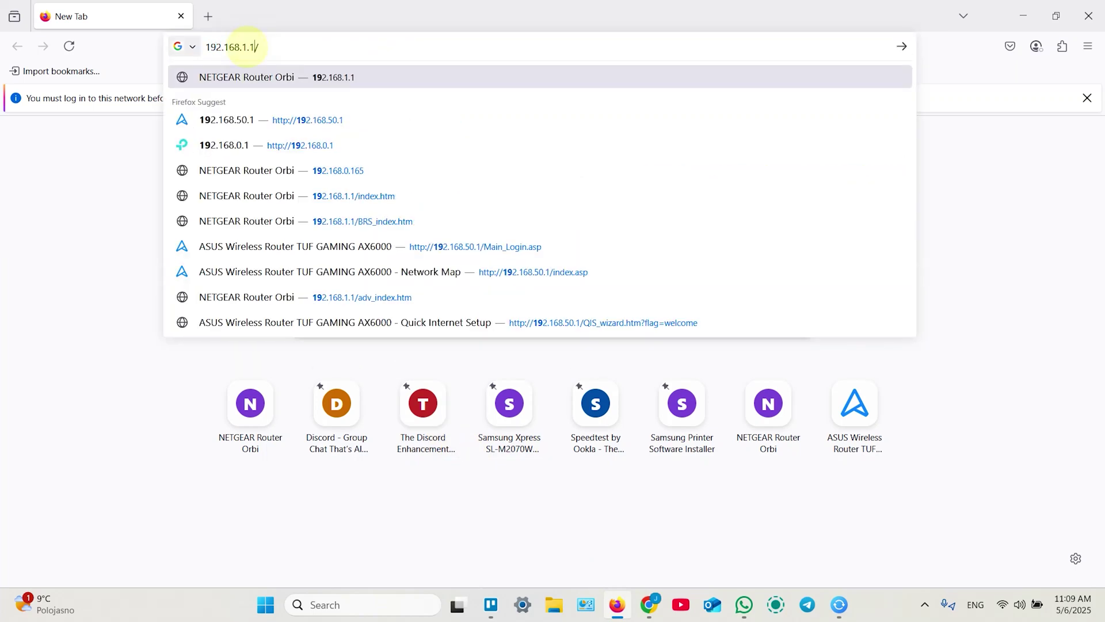
pyautogui.write('.168.5')
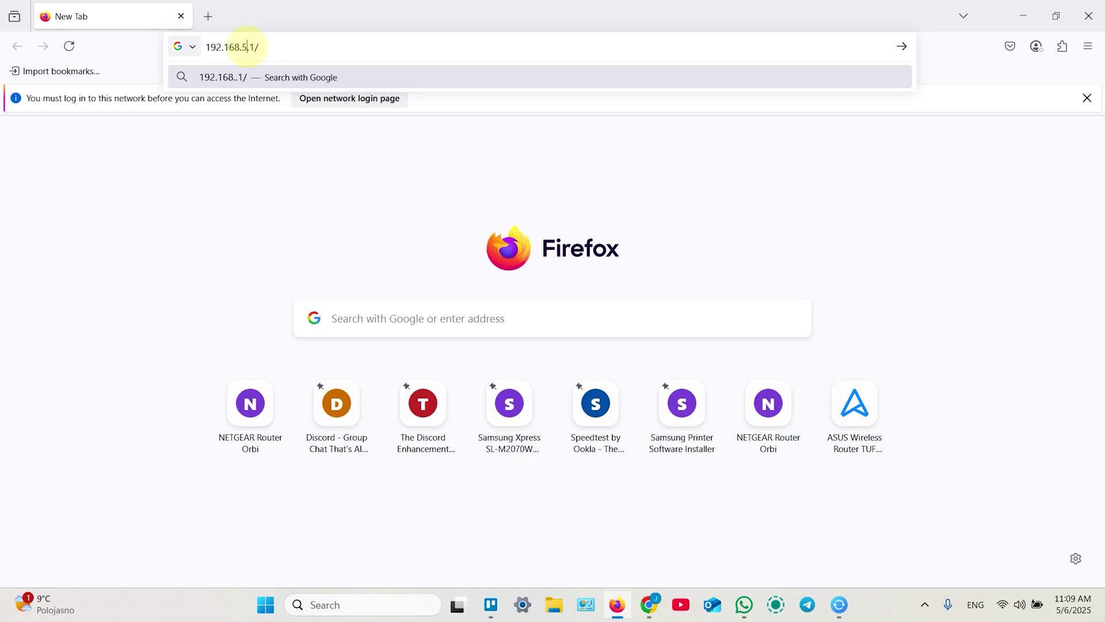
pyautogui.write('0')
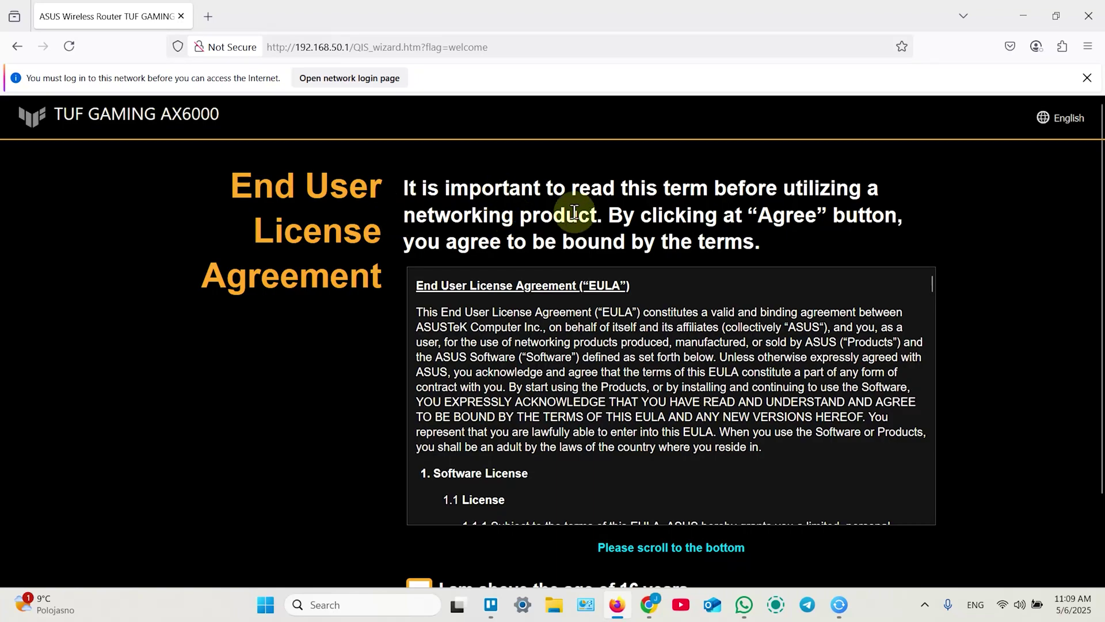
# Scroll through the EULA and Privacy Notice and agree to reach the TUF GAMING AX6000 welcome.
pyautogui.scroll(-20, 696, 386)
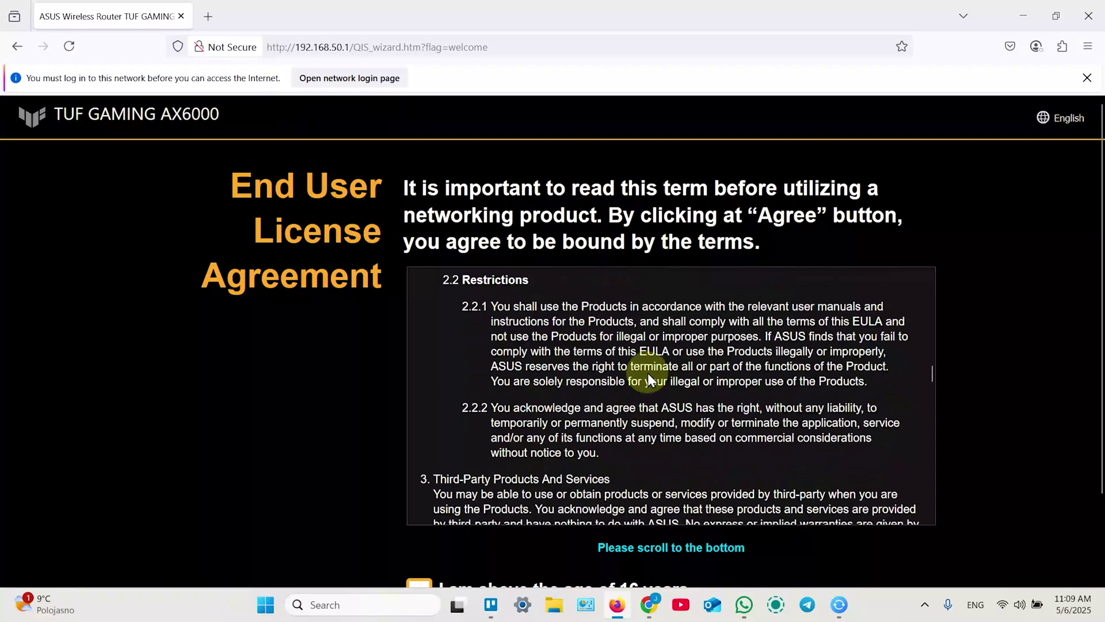
pyautogui.scroll(-3, 987, 365)
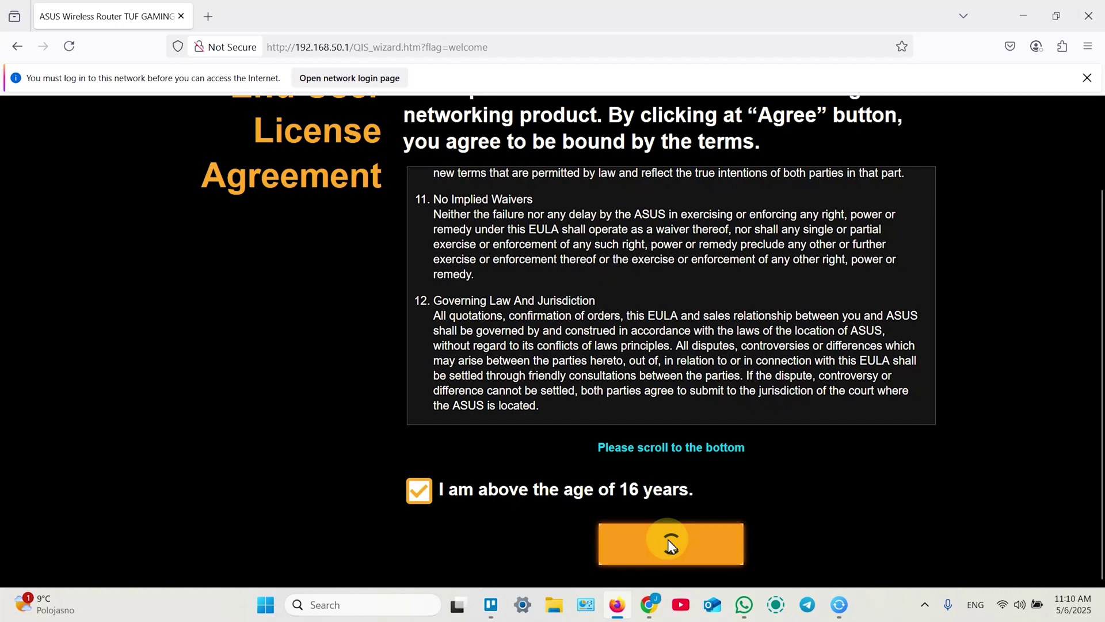
pyautogui.scroll(-5, 690, 311)
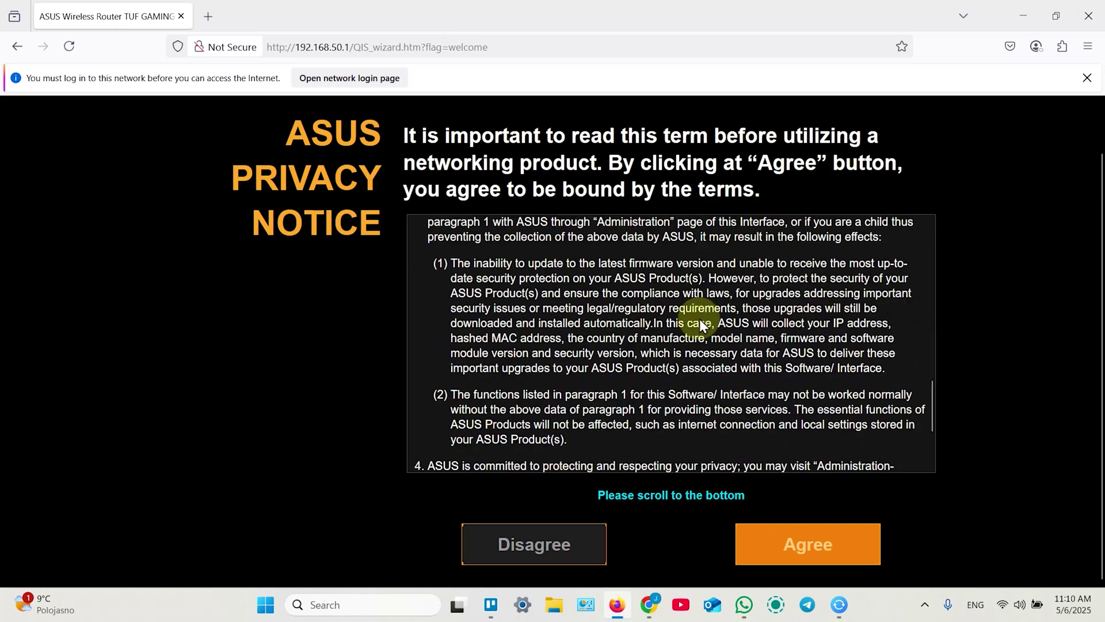
pyautogui.scroll(-3, 699, 318)
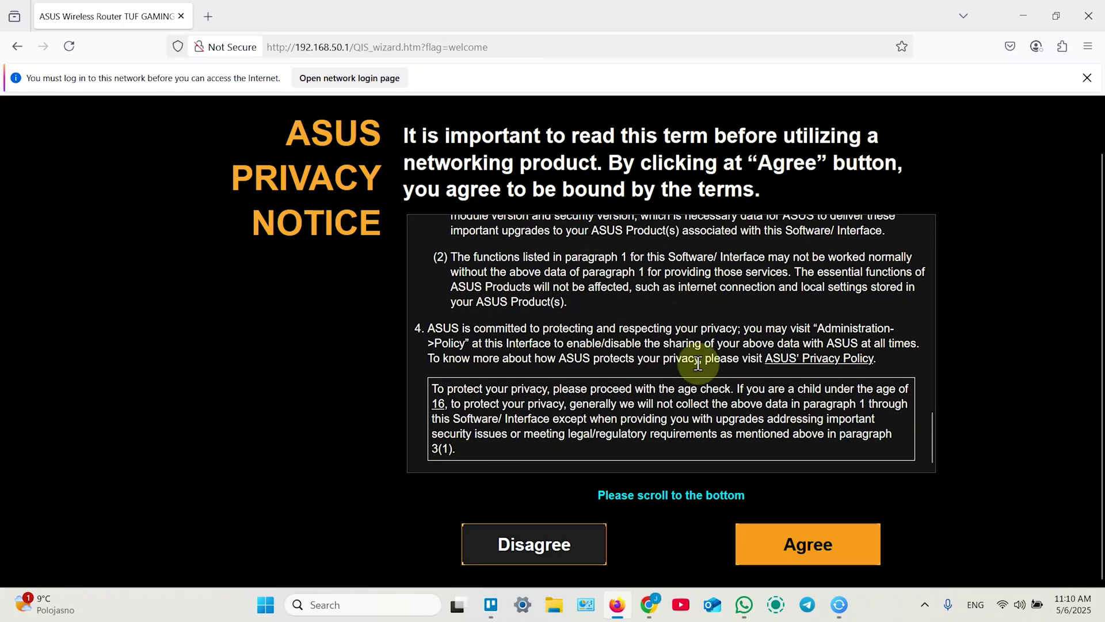
pyautogui.click(826, 551)
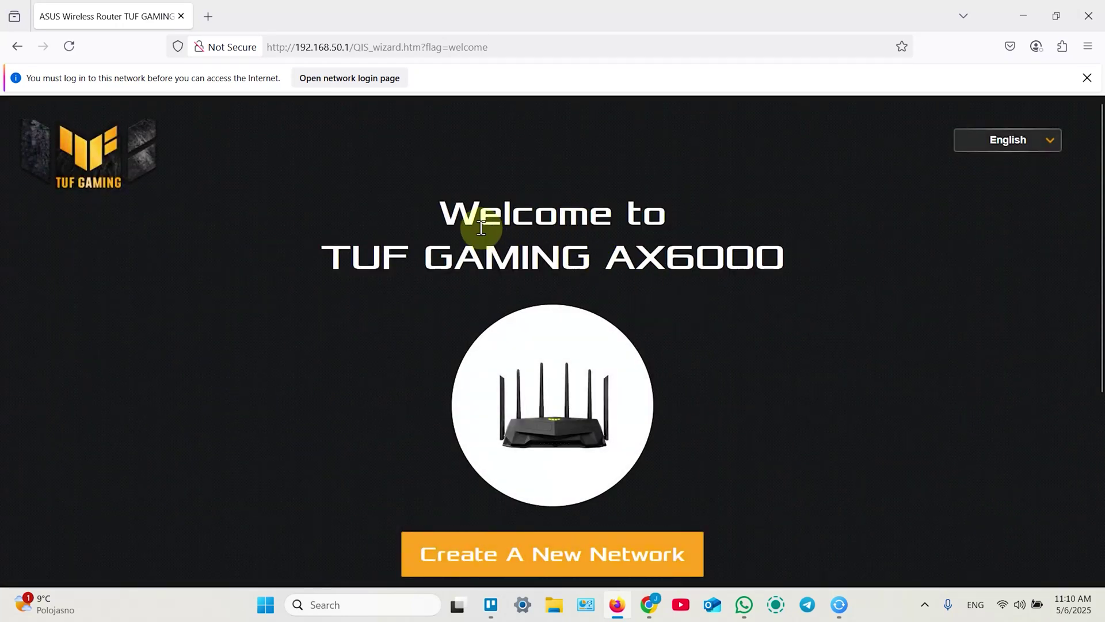
# Choose Advanced Settings on the Welcome page to show the Operation Mode list.
pyautogui.scroll(-3, 468, 210)
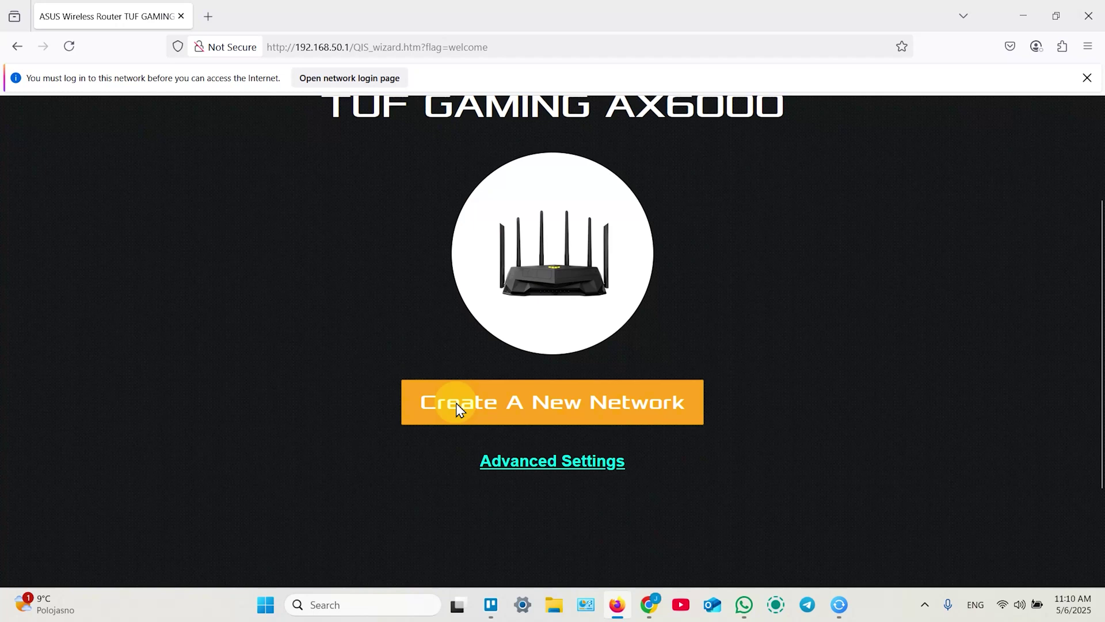
pyautogui.click(577, 463)
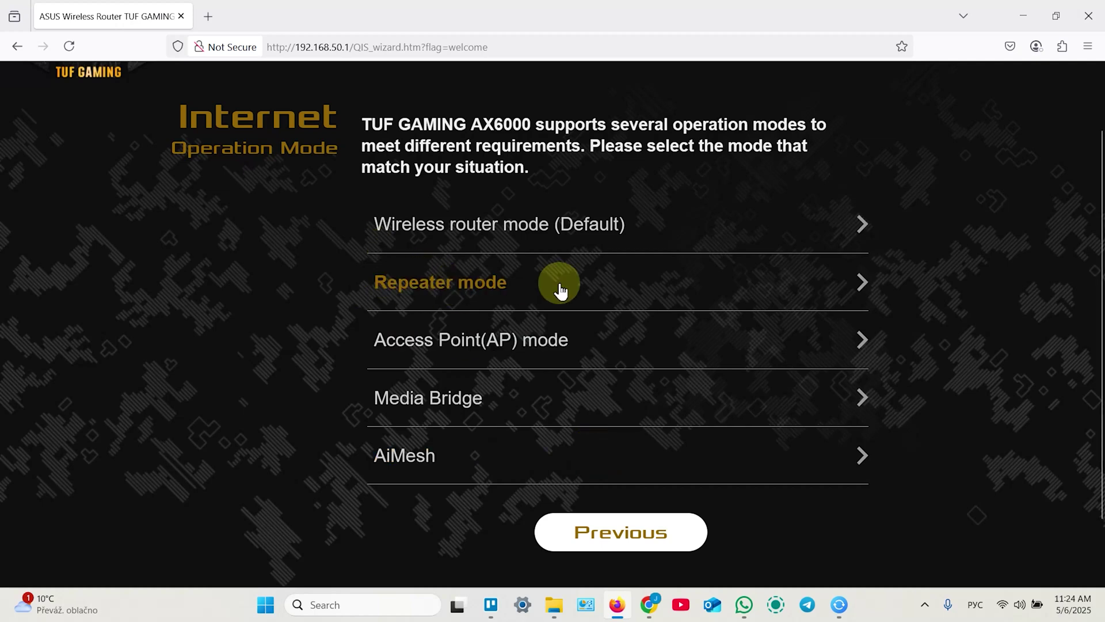
# Choose Repeater mode, select SetupAndSolve from the Remote AP List and enter its Wi-Fi key.
pyautogui.click(607, 282)
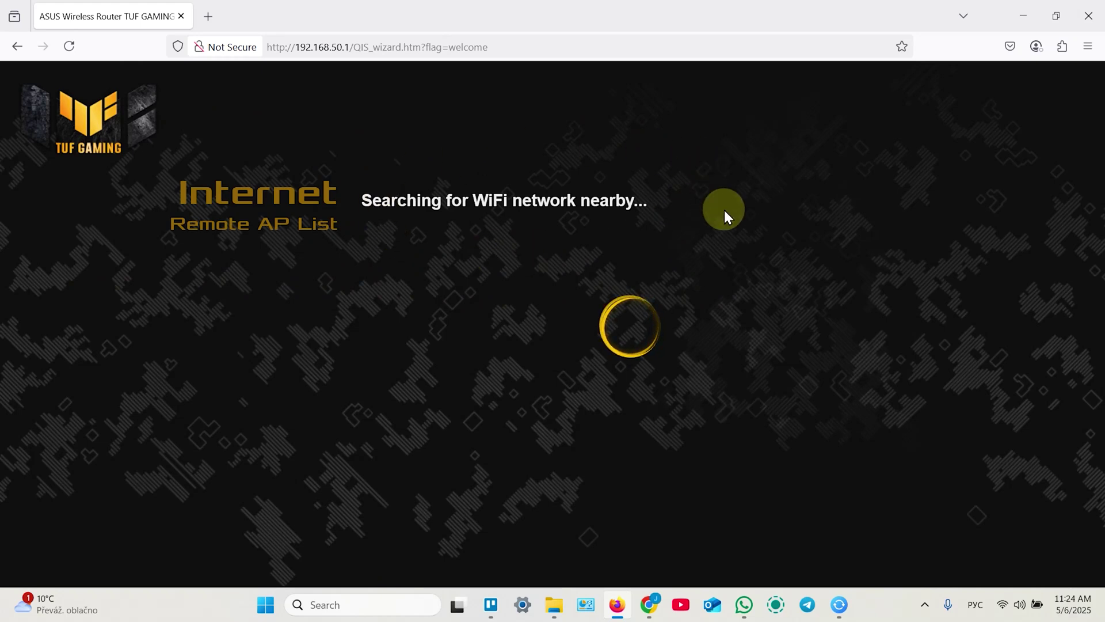
pyautogui.hotkey('alt', 'shift')
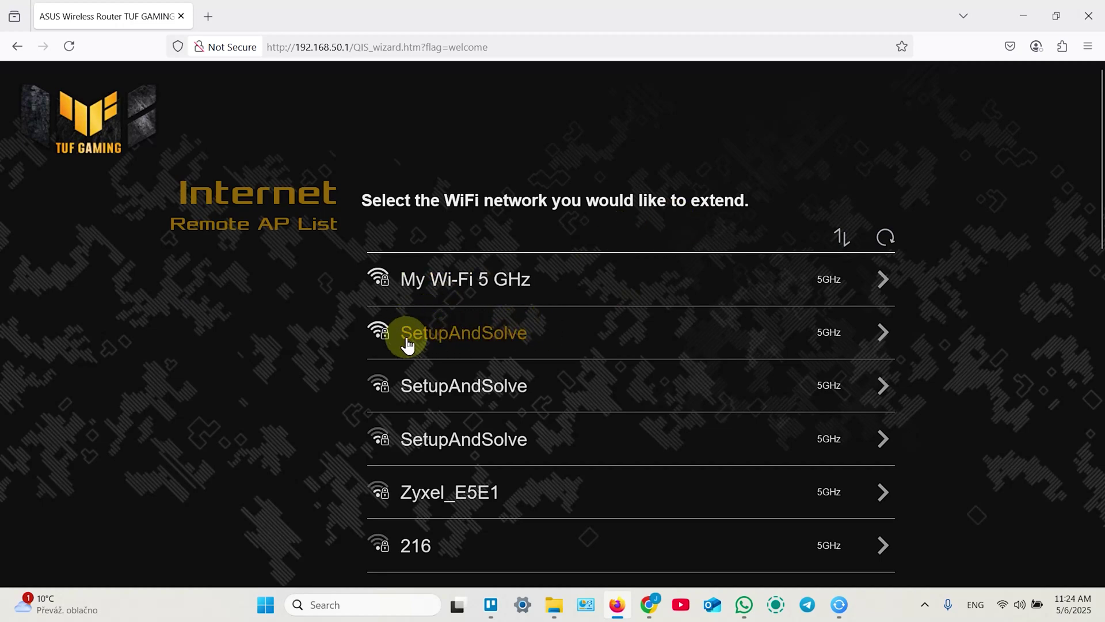
pyautogui.click(458, 334)
pyautogui.click(449, 299)
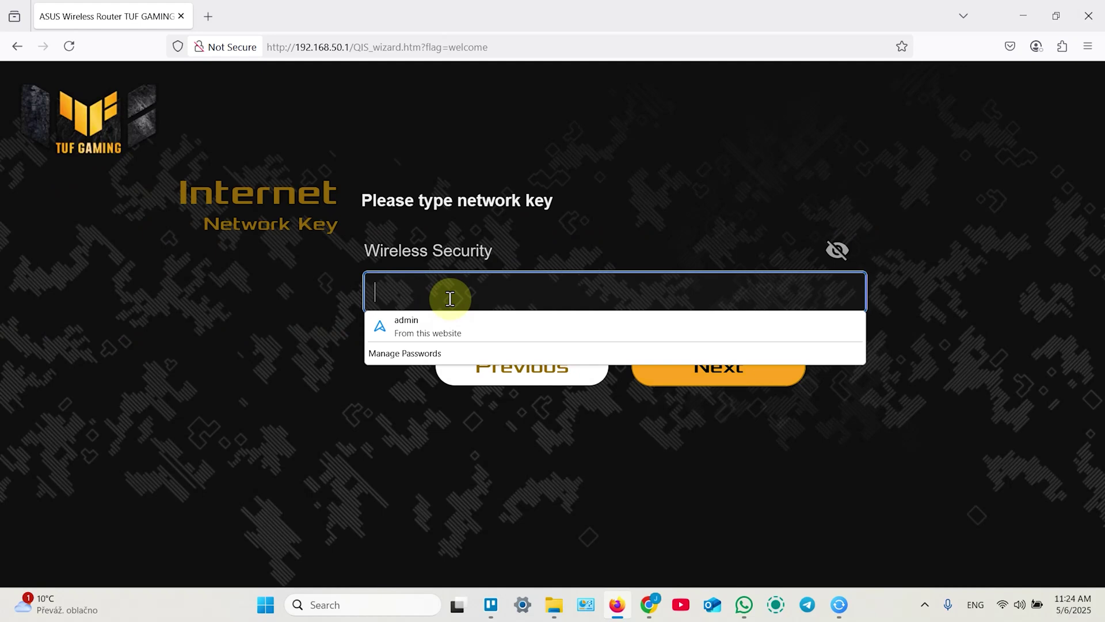
pyautogui.write('a')
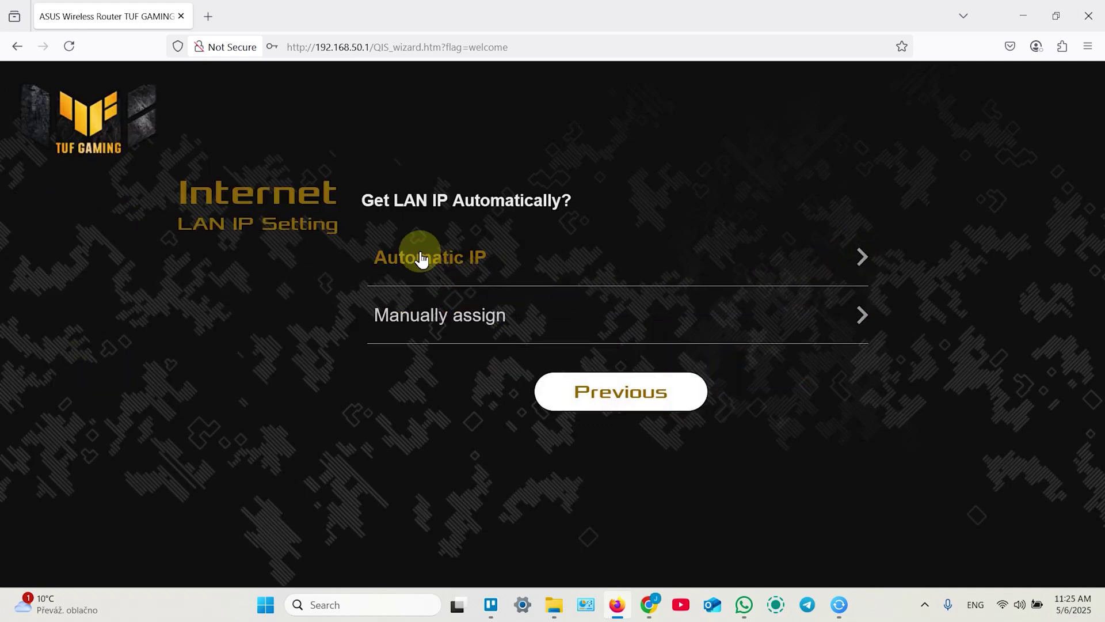
# Look over the manual Static IP form, go back, and choose Automatic IP for the LAN.
pyautogui.click(445, 323)
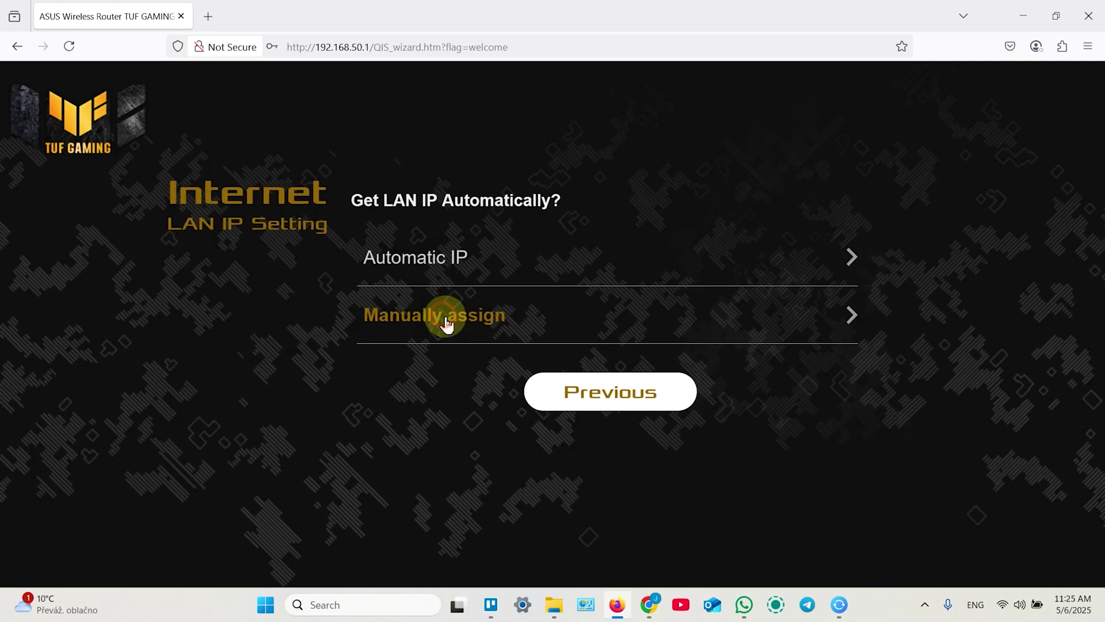
pyautogui.scroll(-5, 504, 348)
pyautogui.scroll(5, 504, 347)
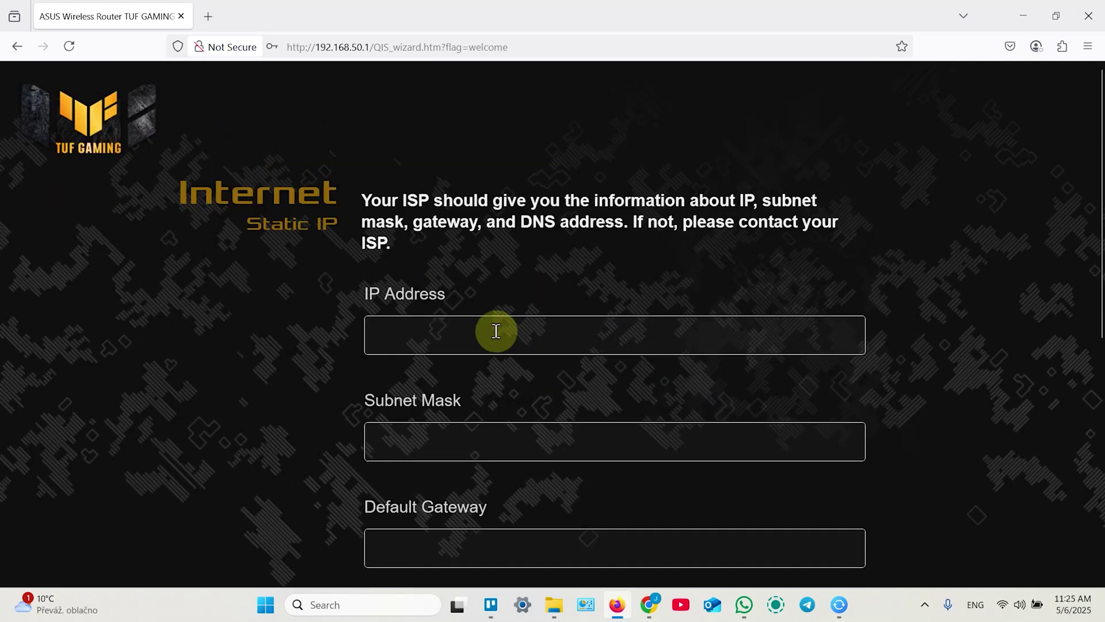
pyautogui.scroll(-5, 478, 276)
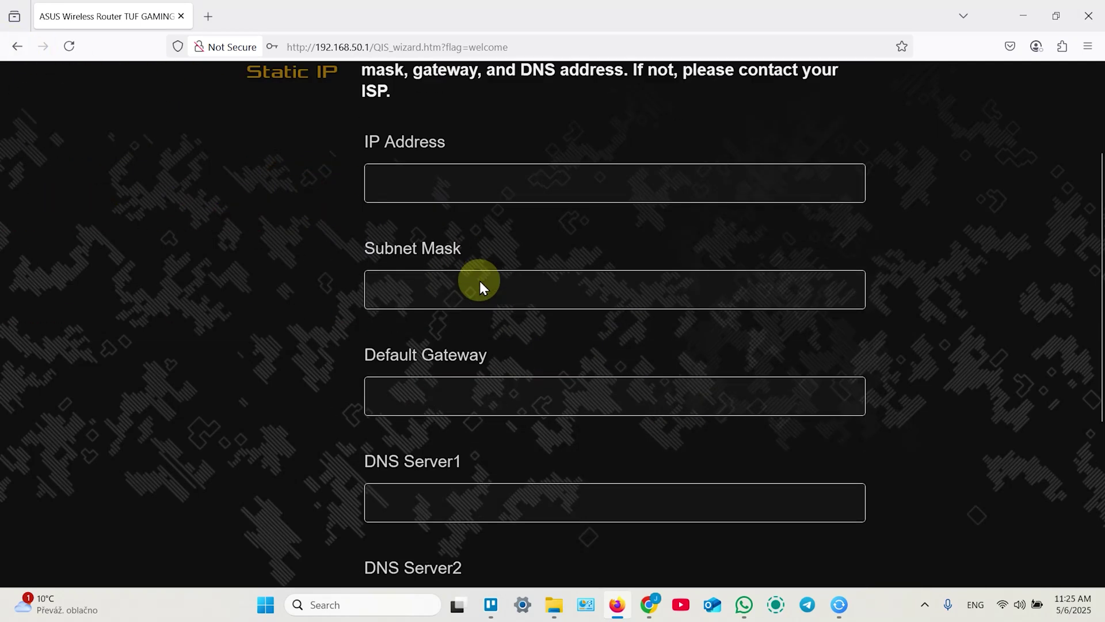
pyautogui.click(528, 409)
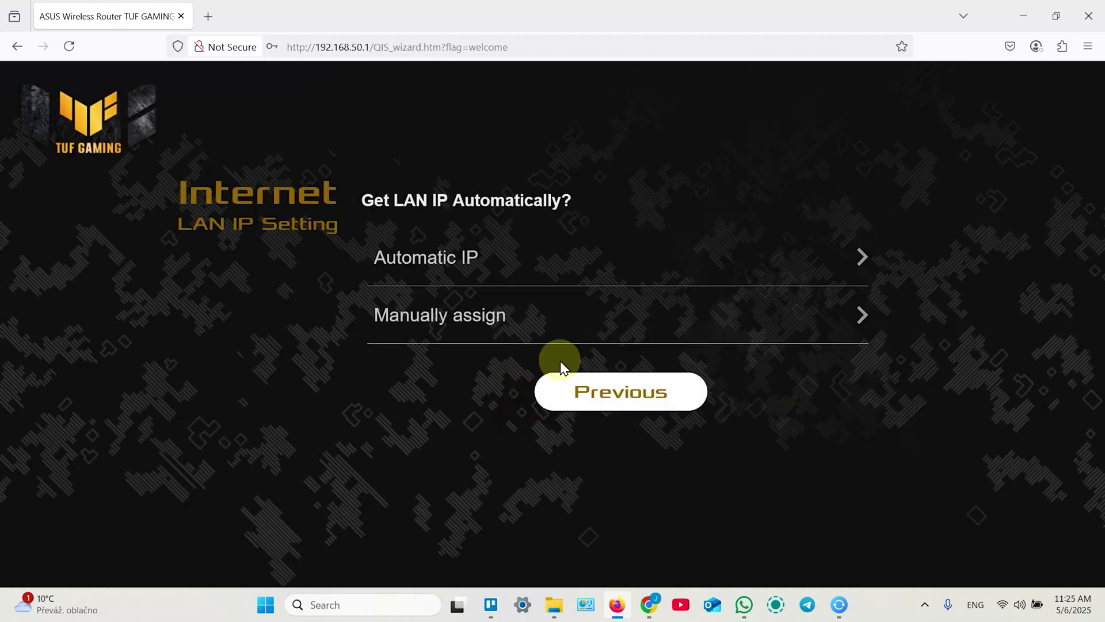
pyautogui.click(469, 258)
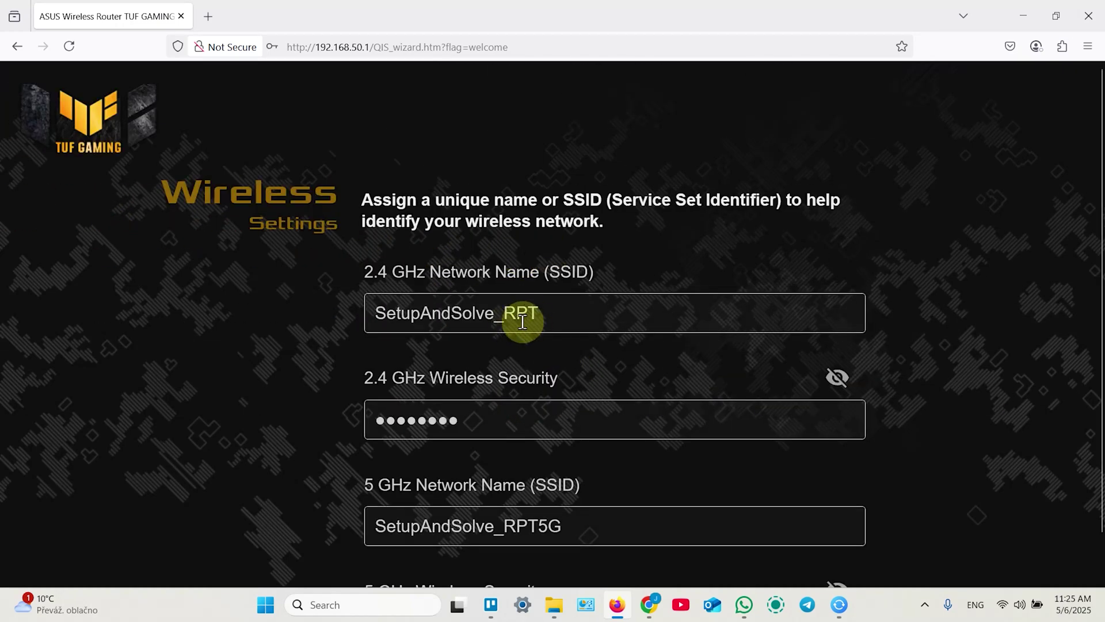
# Delete '_RPT' from the 2.4 GHz name and '_RPT5G' from the 5 GHz name.
pyautogui.moveTo(549, 313); pyautogui.dragTo(332, 312)
pyautogui.click(565, 312)
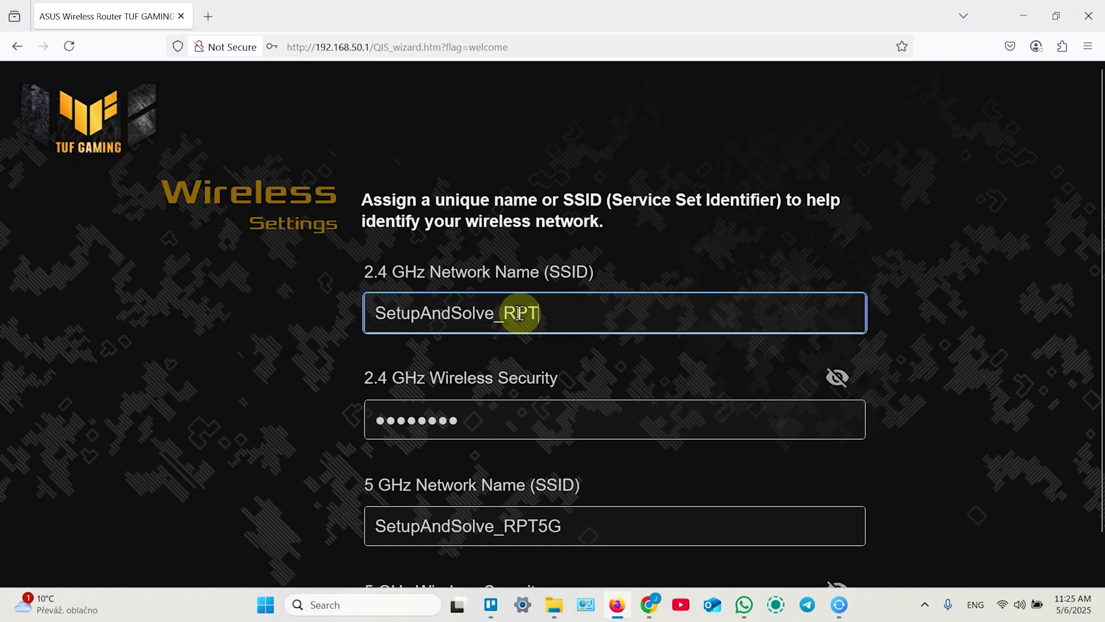
pyautogui.moveTo(494, 313); pyautogui.dragTo(586, 315)
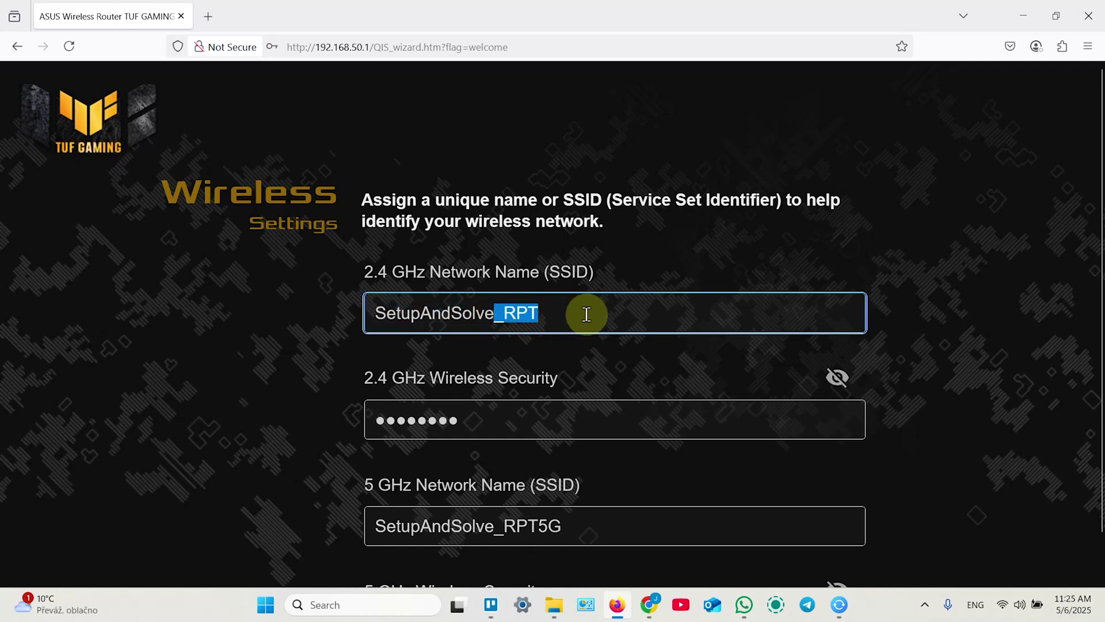
pyautogui.press('BackSpace')
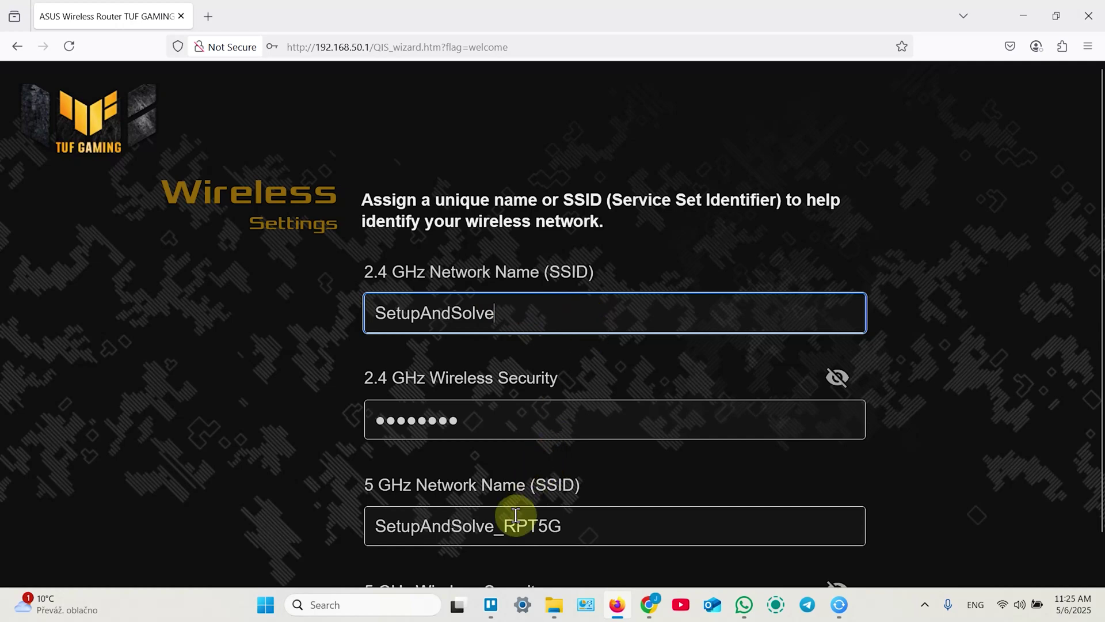
pyautogui.moveTo(494, 525); pyautogui.dragTo(587, 525)
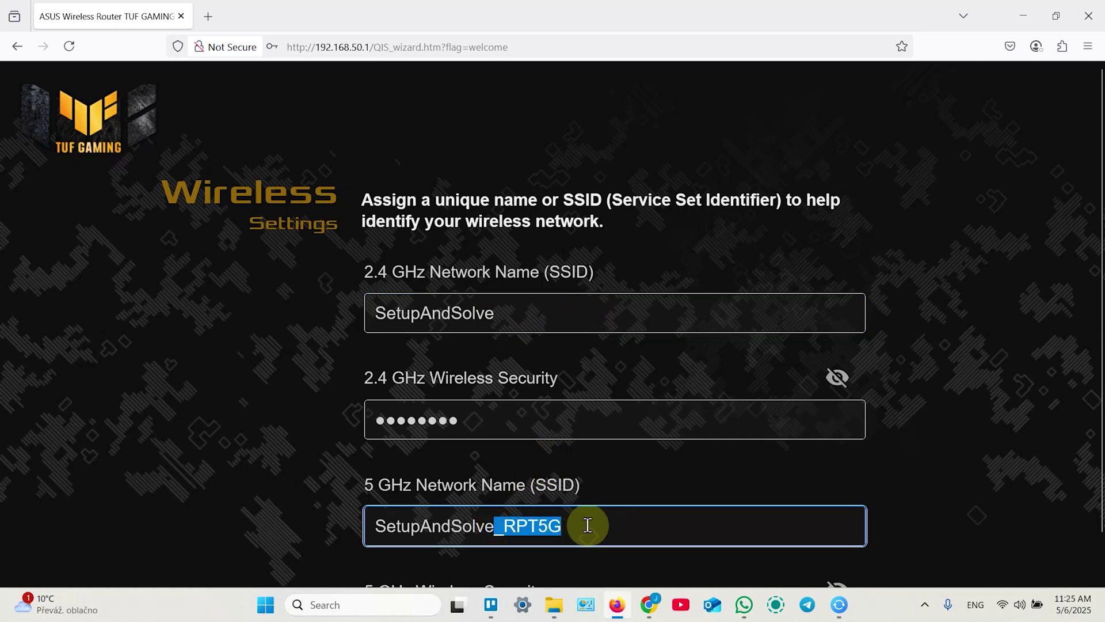
pyautogui.press('BackSpace')
# Check that both the 2.4 GHz and 5 GHz network names read SetupAndSolve.
pyautogui.scroll(-3, 610, 455)
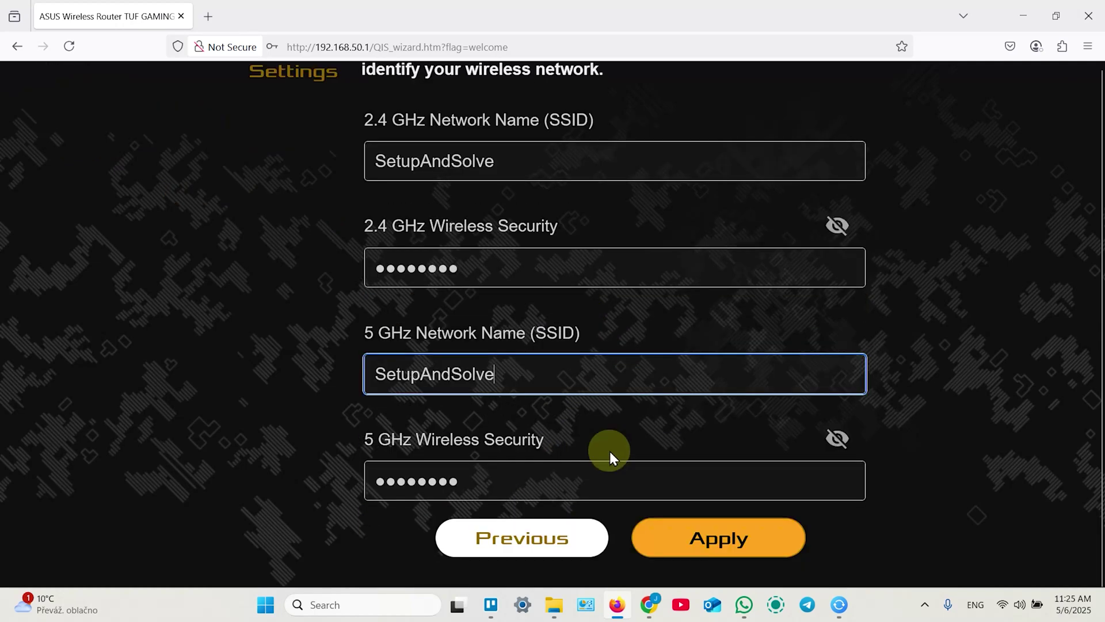
pyautogui.scroll(3, 605, 449)
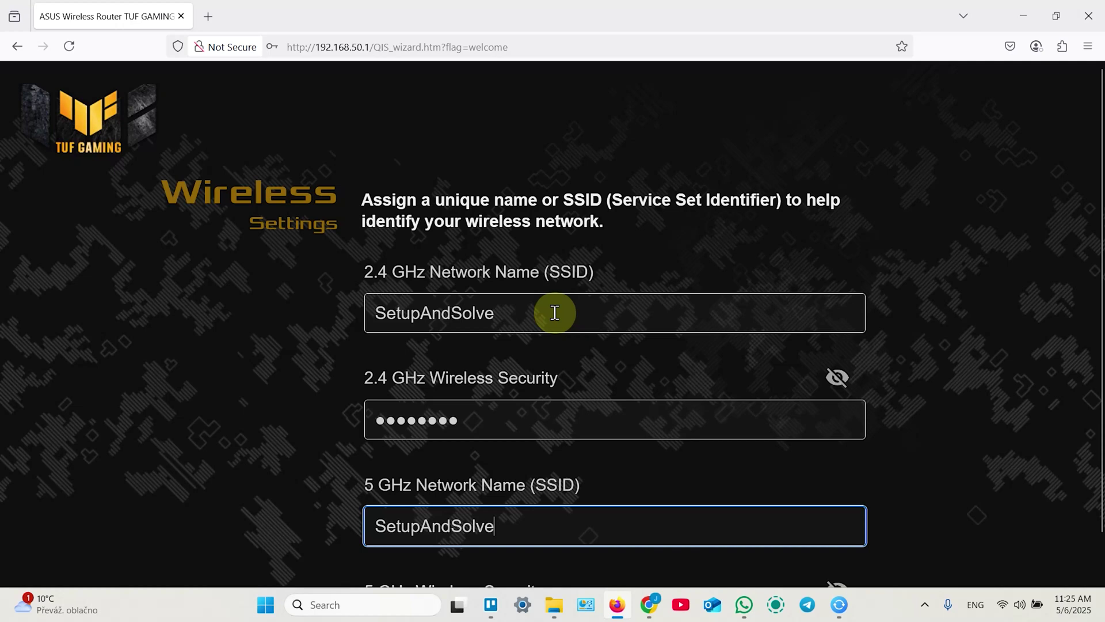
pyautogui.scroll(-1, 555, 314)
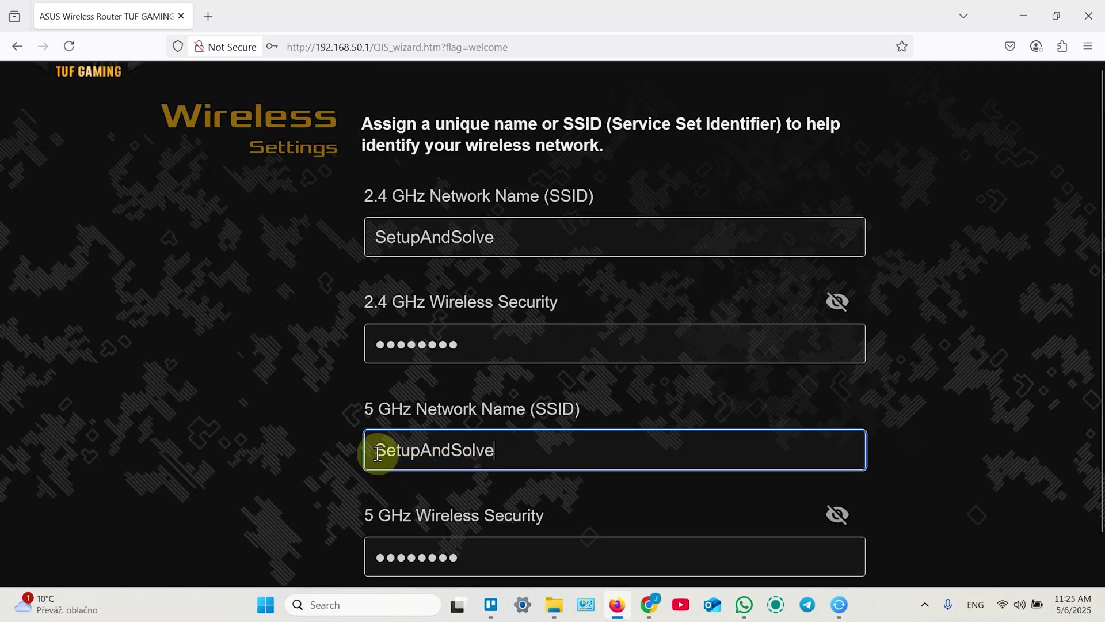
pyautogui.moveTo(375, 452); pyautogui.dragTo(540, 449)
pyautogui.click(548, 449)
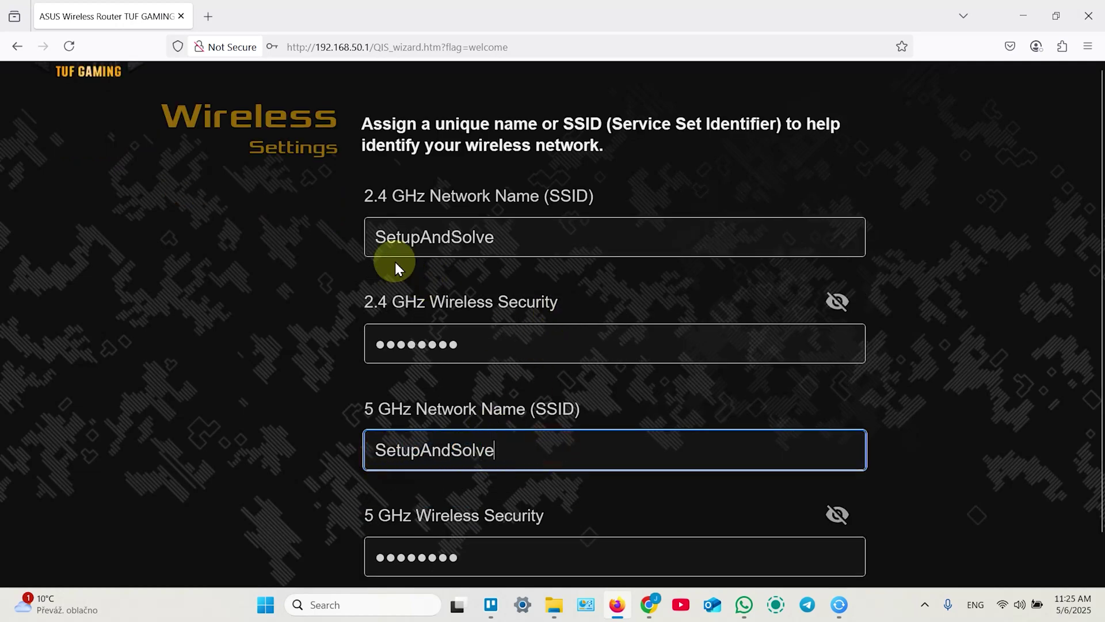
pyautogui.click(376, 239)
pyautogui.moveTo(375, 239); pyautogui.dragTo(539, 236)
pyautogui.click(538, 237)
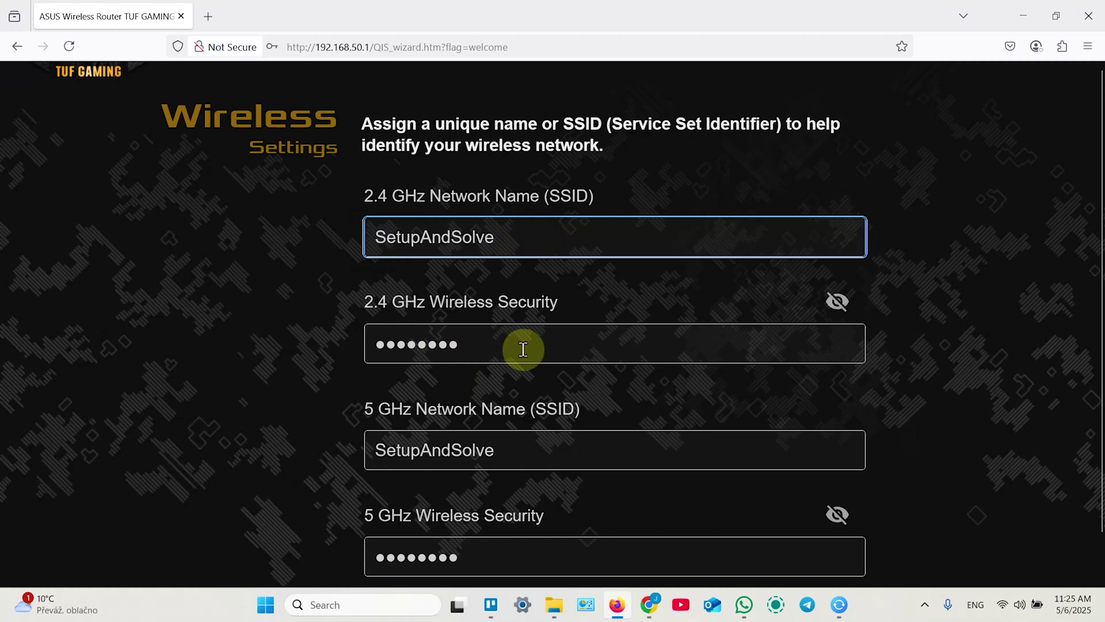
pyautogui.scroll(-2, 633, 356)
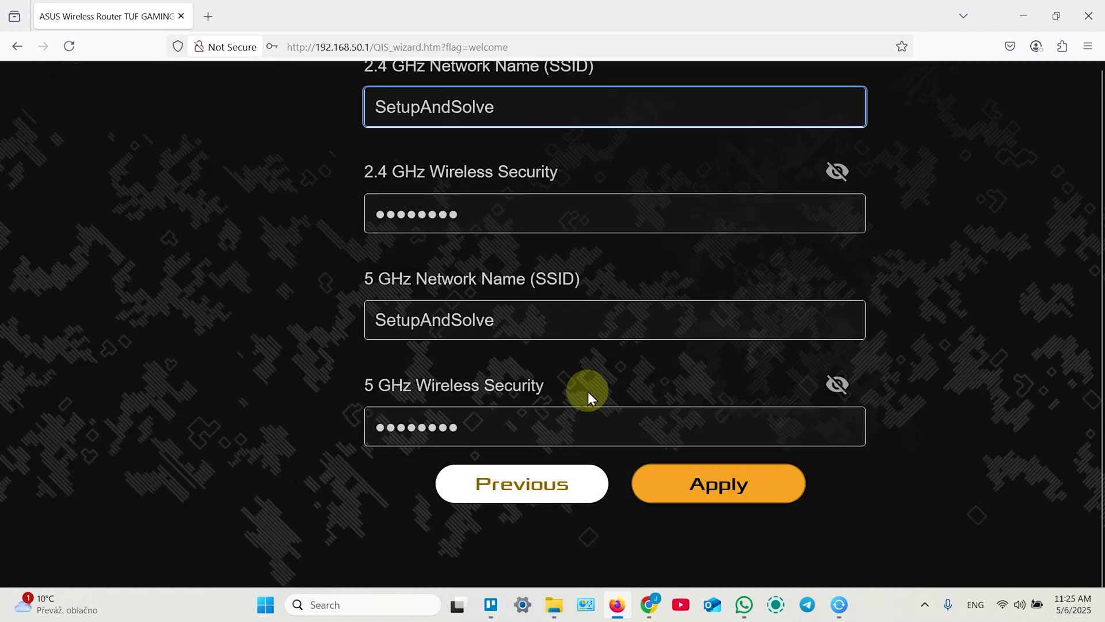
# Apply the new network names, then set the router login name and new admin password.
pyautogui.click(713, 487)
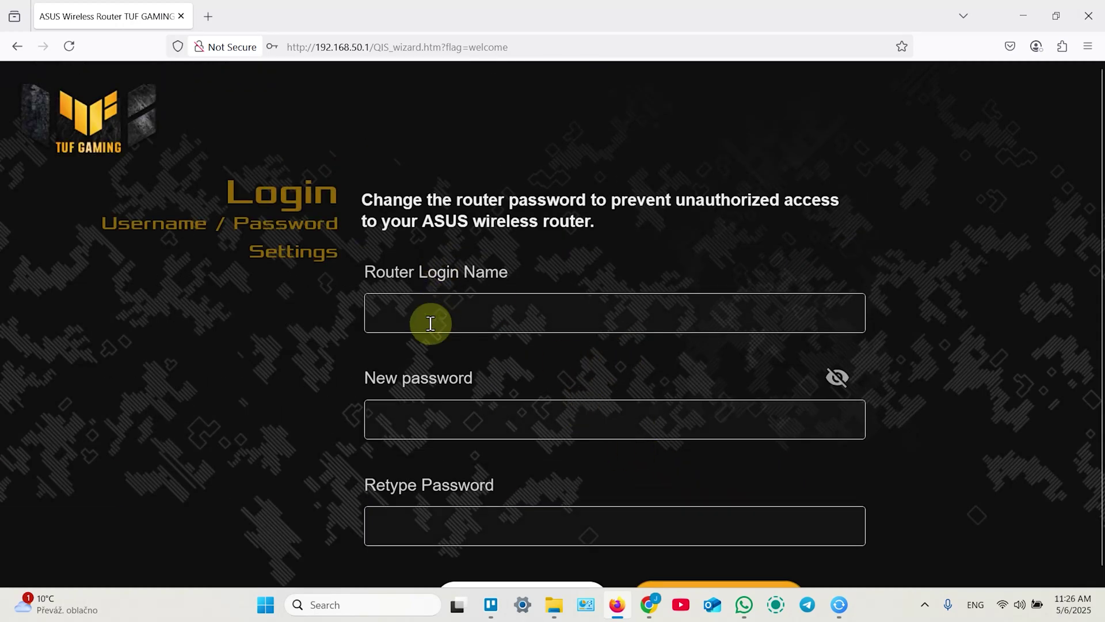
pyautogui.click(430, 321)
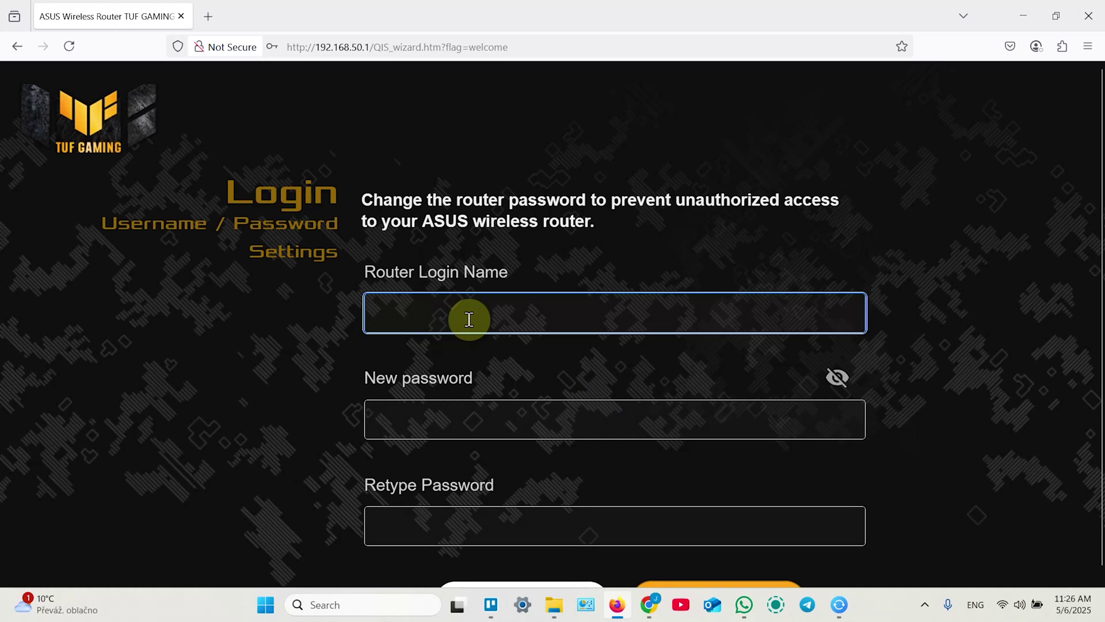
pyautogui.write('admin')
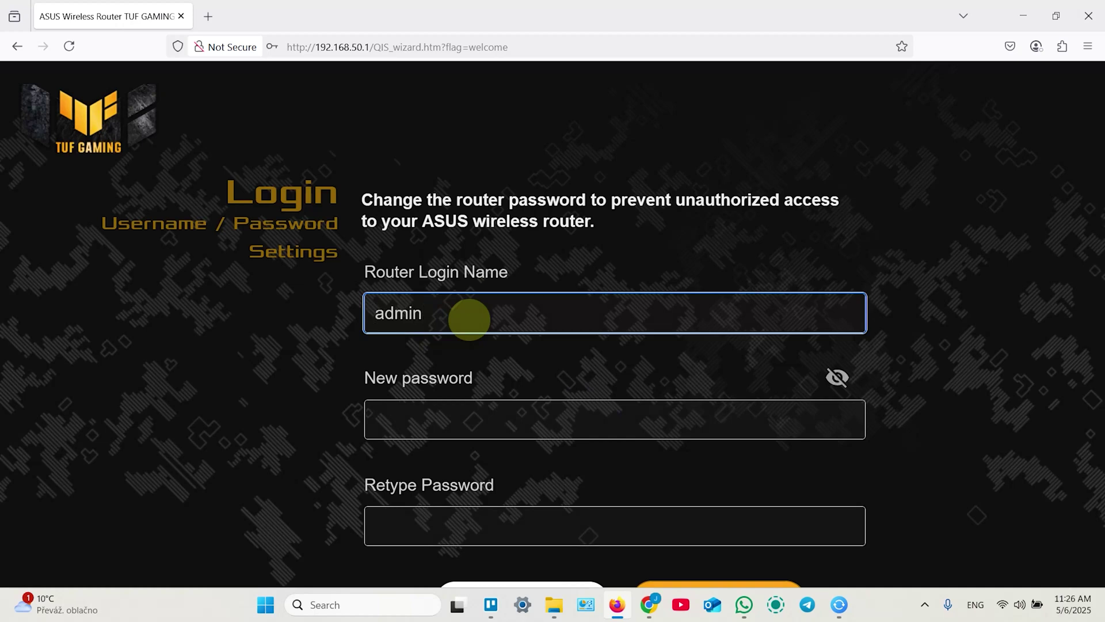
pyautogui.press('Tab')
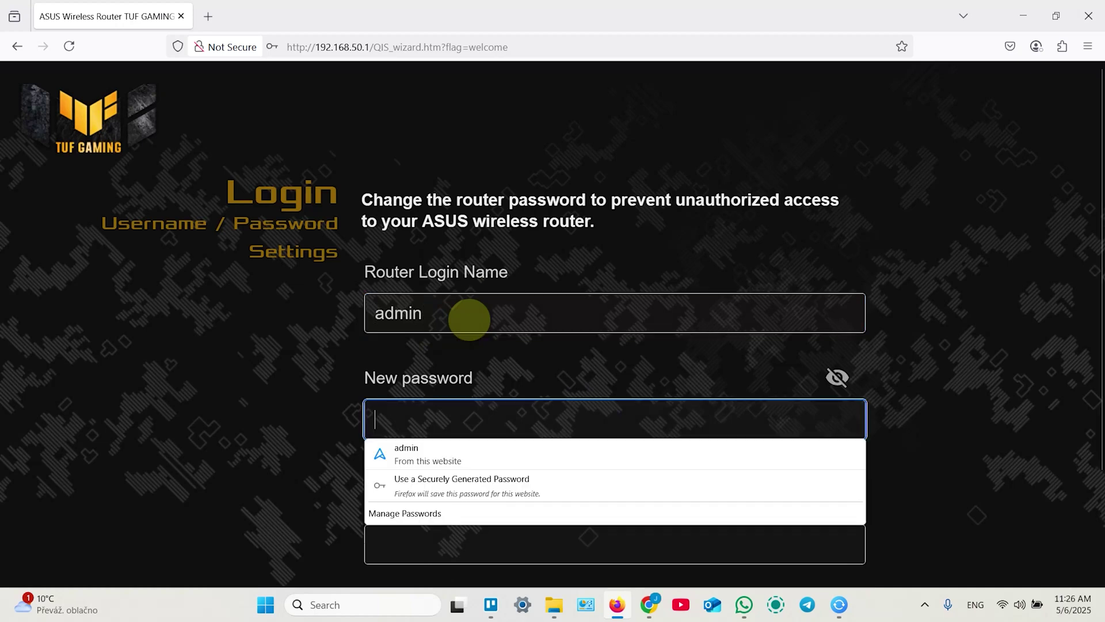
pyautogui.write('admi')
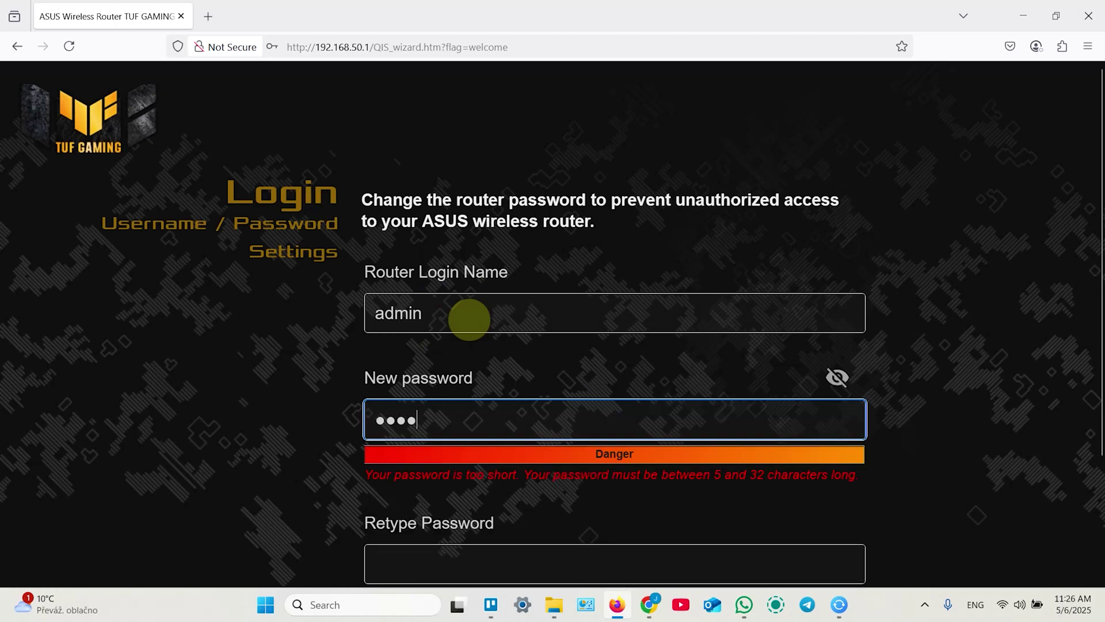
pyautogui.write('n1')
pyautogui.scroll(-3, 610, 354)
pyautogui.click(443, 383)
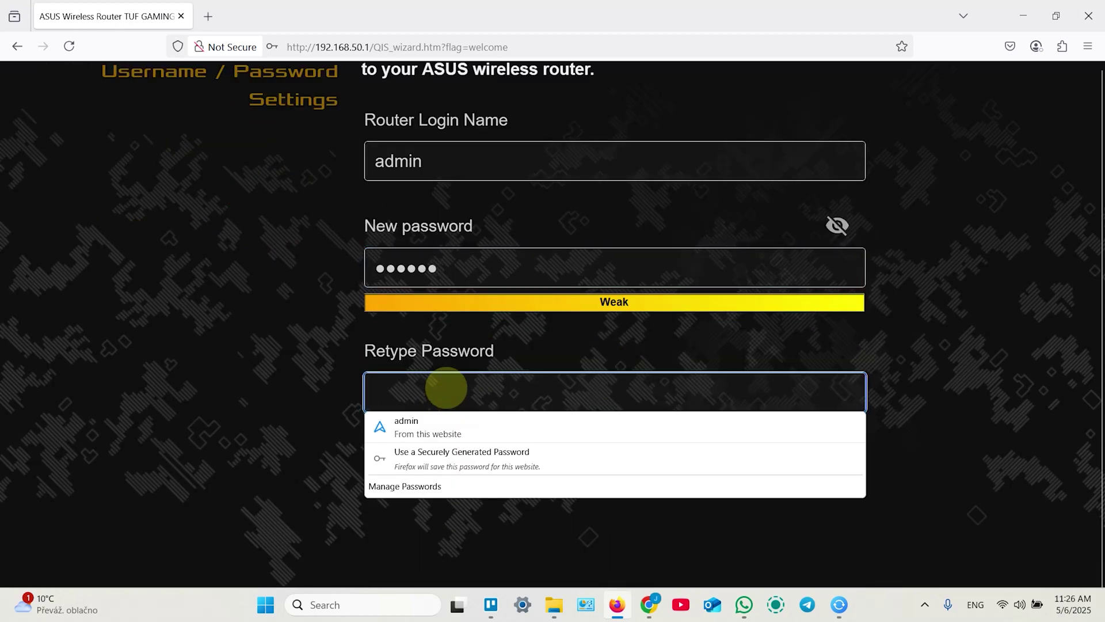
pyautogui.write('admin1')
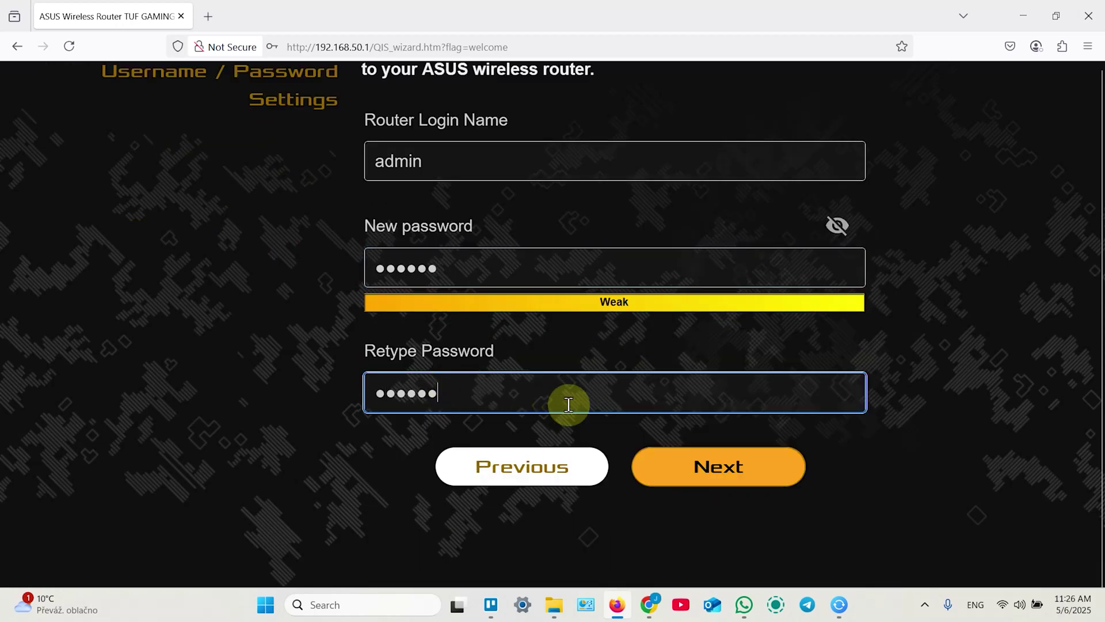
pyautogui.click(710, 465)
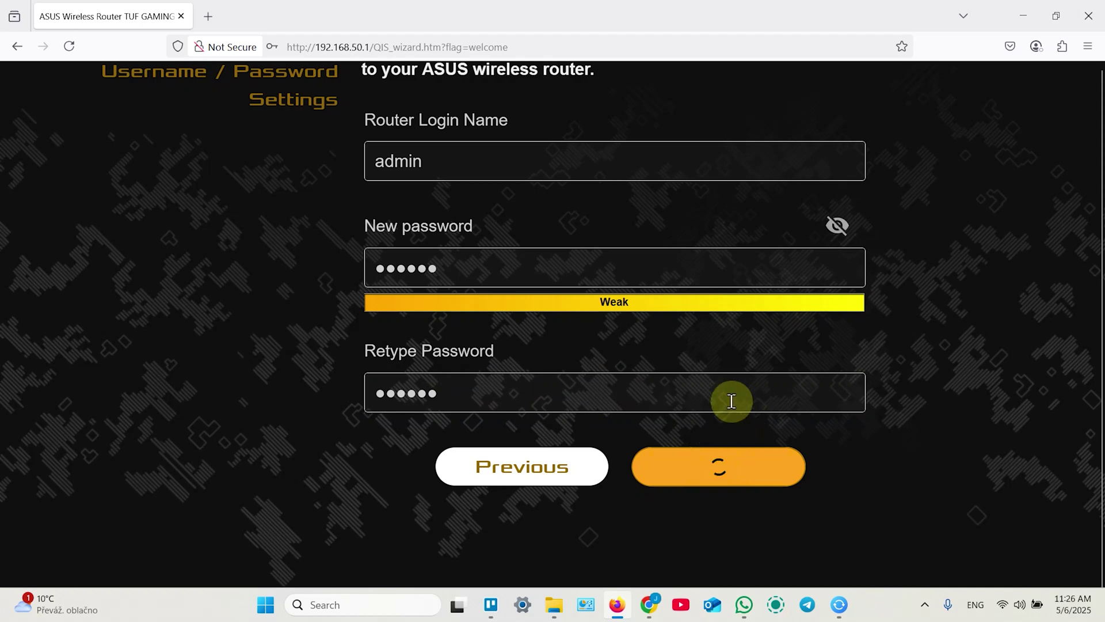
pyautogui.scroll(2, 720, 387)
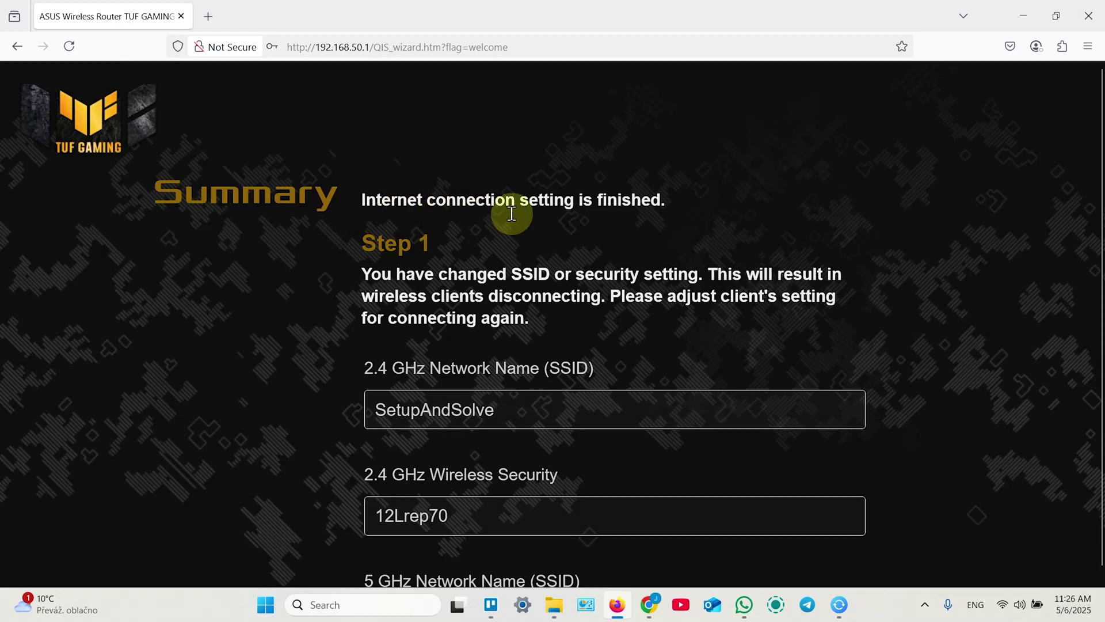
pyautogui.scroll(-1, 605, 303)
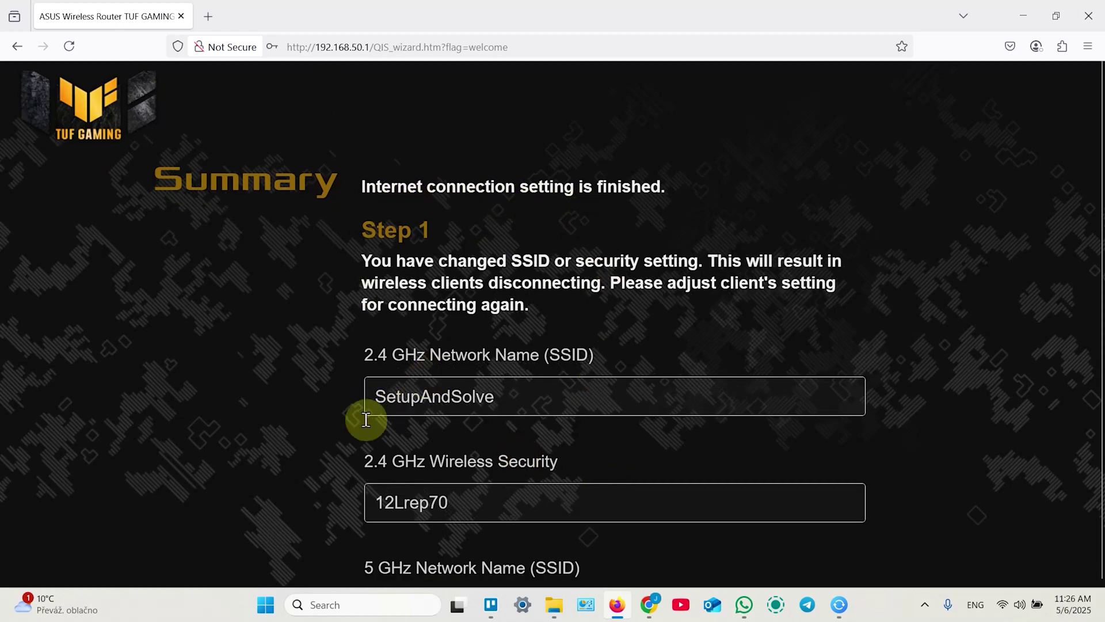
pyautogui.click(375, 505)
pyautogui.scroll(-5, 427, 460)
pyautogui.scroll(5, 481, 431)
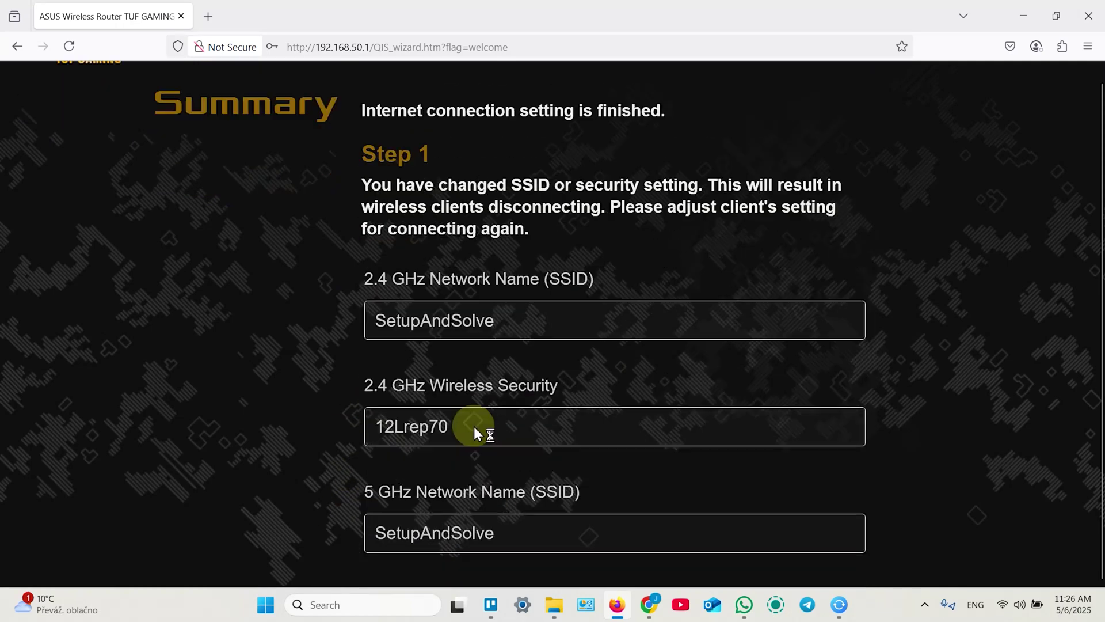
pyautogui.scroll(-3, 475, 426)
pyautogui.scroll(4, 474, 426)
# Open a new Firefox tab beside the router setup tab.
pyautogui.click(208, 12)
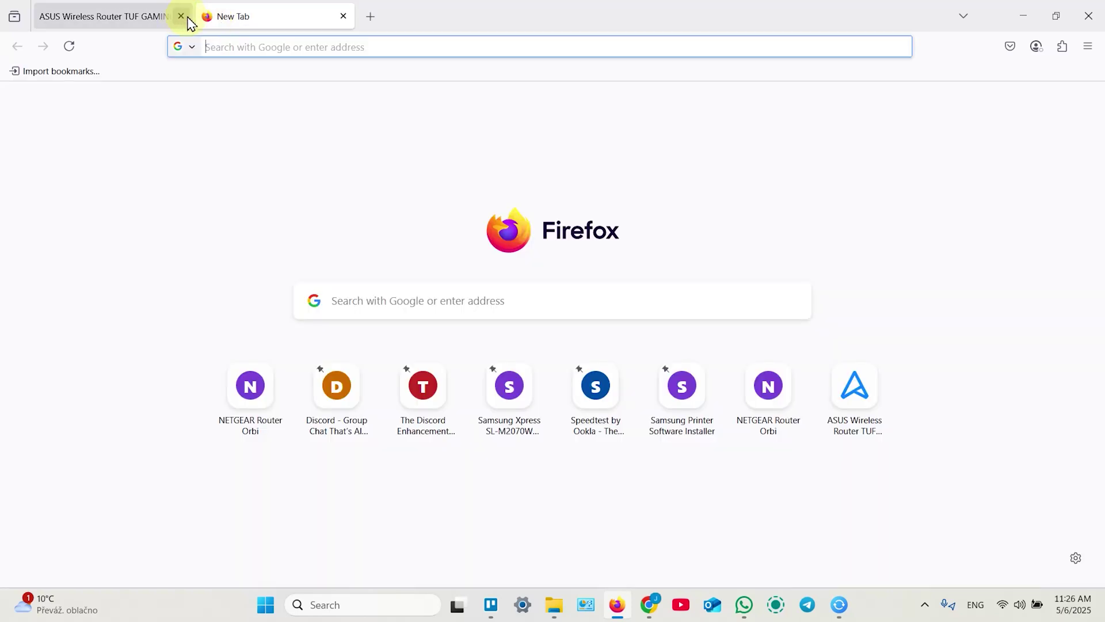